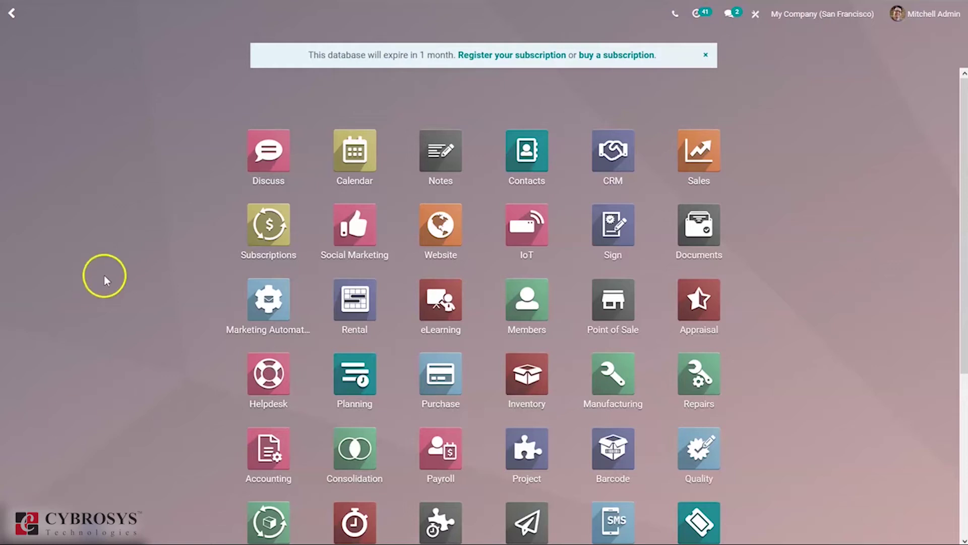
Search the apps for 'me' and open the Members app.
{"action": "type", "text": "me"}
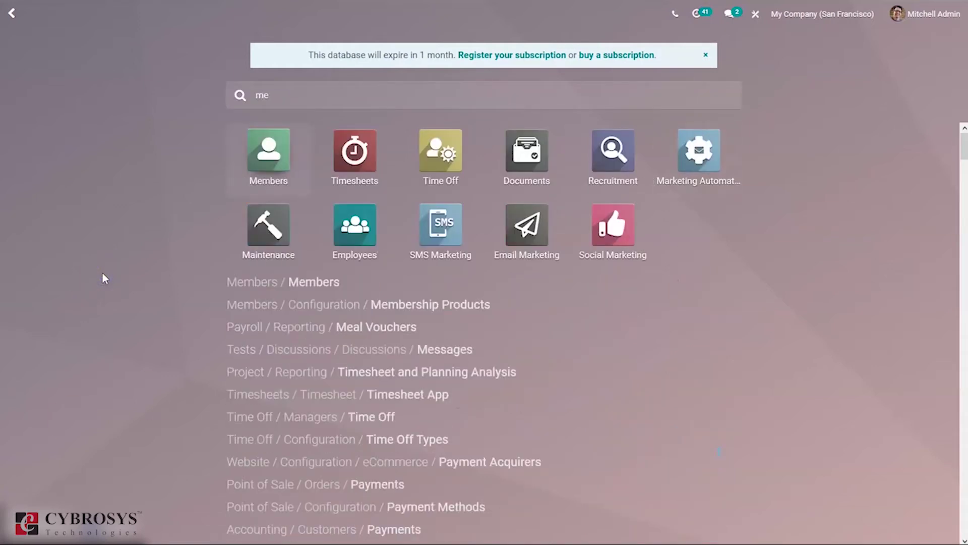
{"action": "left_click", "coordinate": [248, 181]}
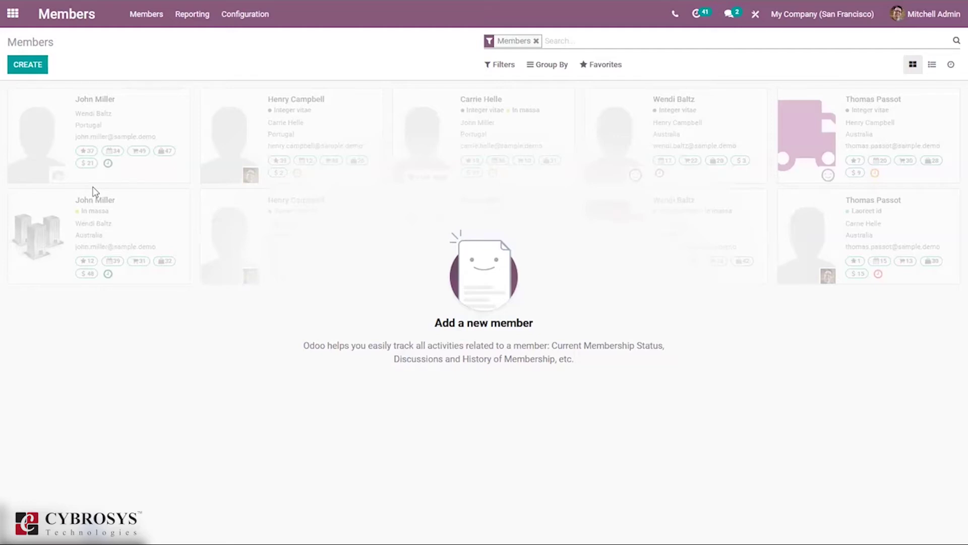
Create a new member with the member's name, street 'Sg street' and state Tarapacá (CL).
{"action": "left_click", "coordinate": [26, 71]}
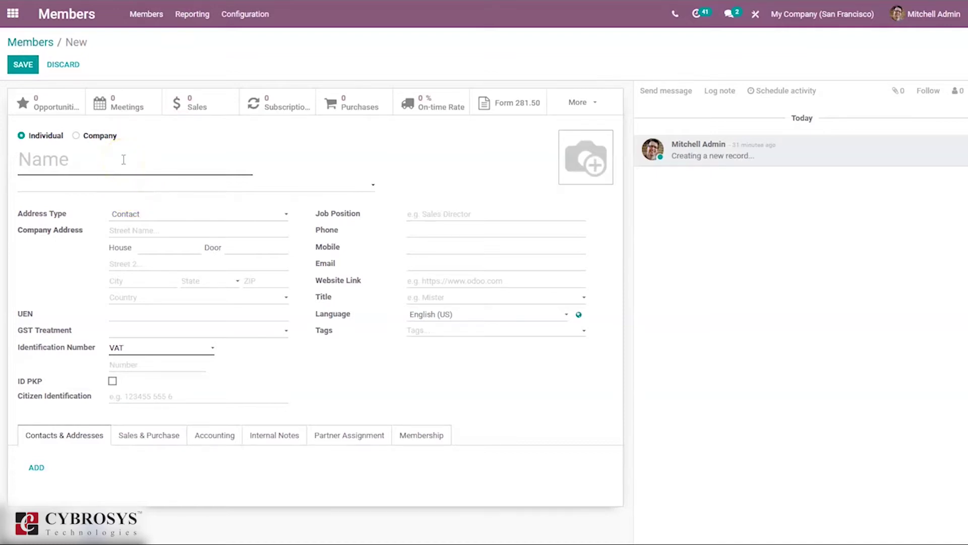
{"action": "type", "text": "John"}
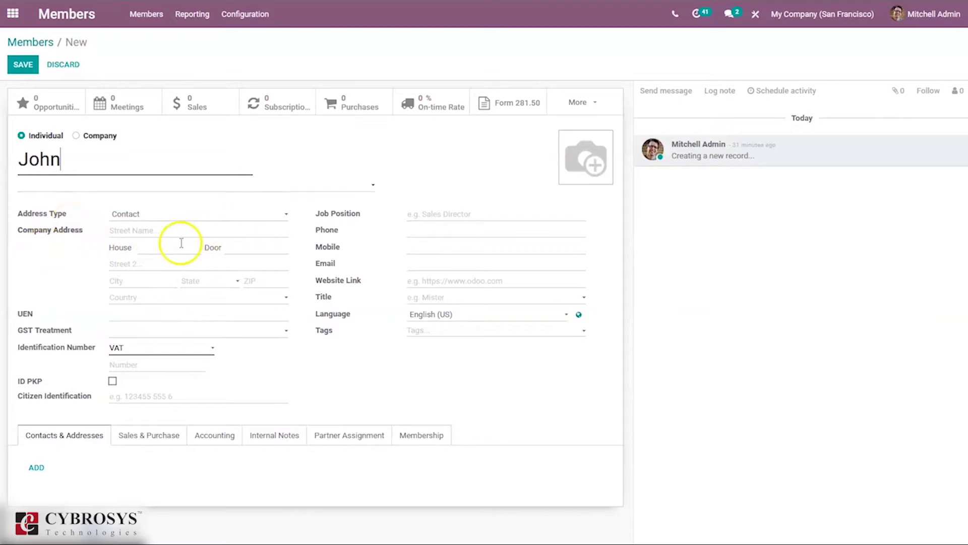
{"action": "left_click", "coordinate": [157, 232]}
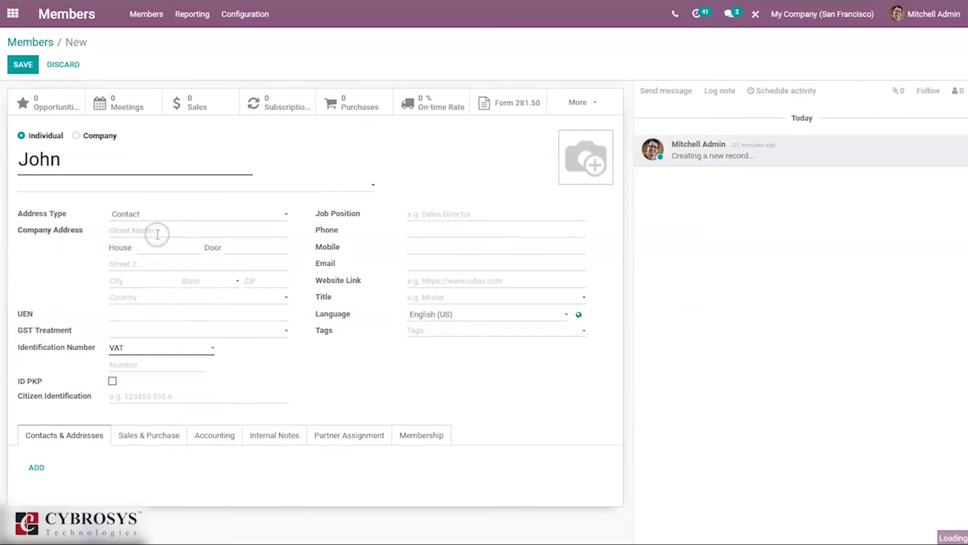
{"action": "type", "text": "Sg"}
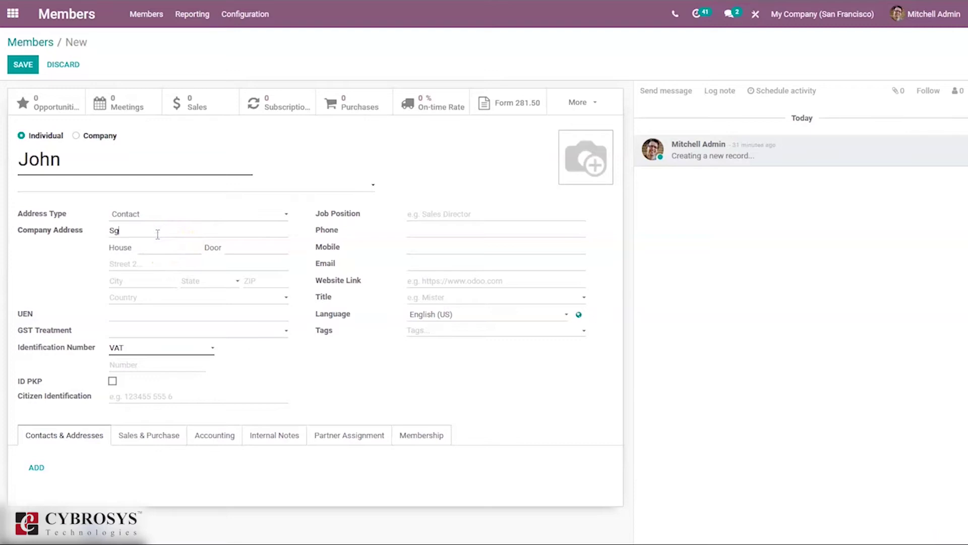
{"action": "type", "text": " street"}
{"action": "left_click", "coordinate": [248, 281]}
{"action": "left_click", "coordinate": [223, 280]}
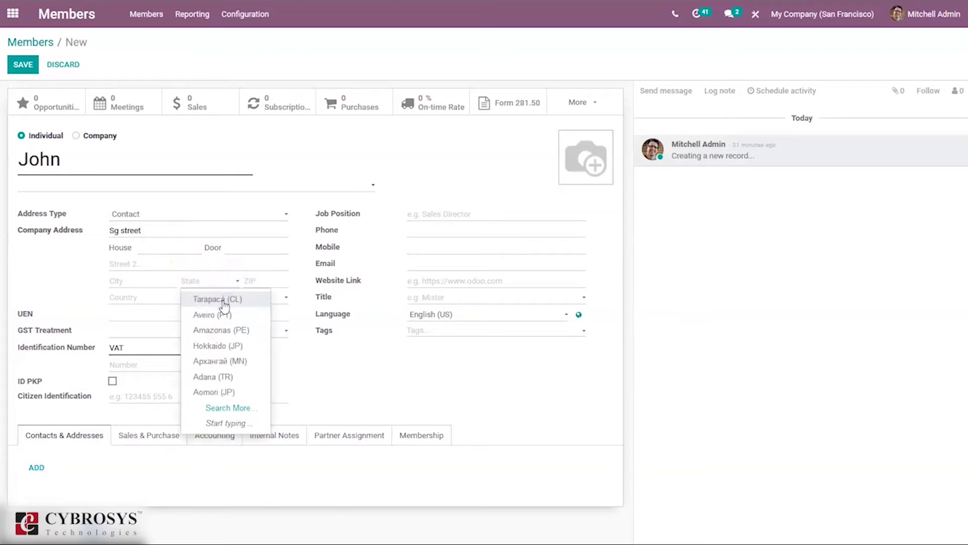
{"action": "left_click", "coordinate": [223, 302]}
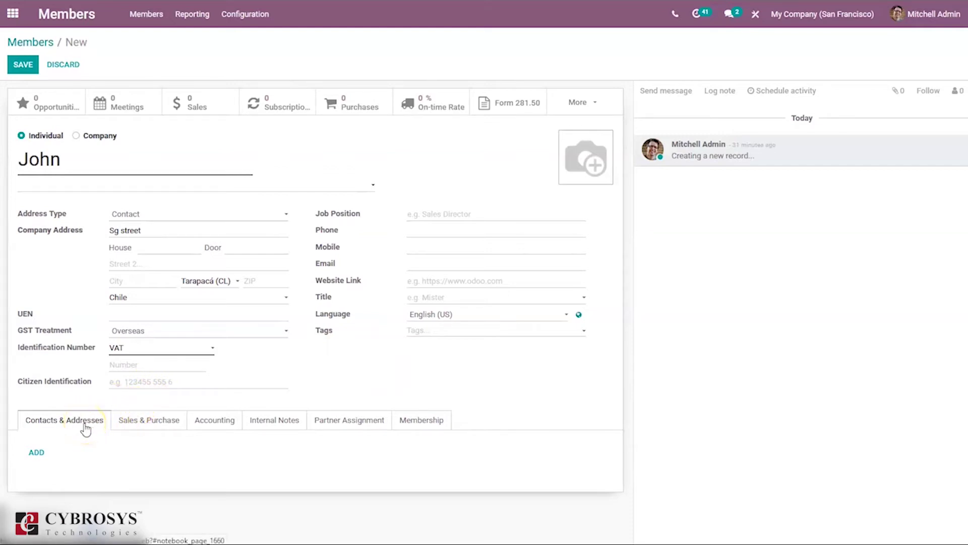
Look through the member's Sales & Purchase, Accounting and Internal Notes tabs.
{"action": "left_click", "coordinate": [162, 414]}
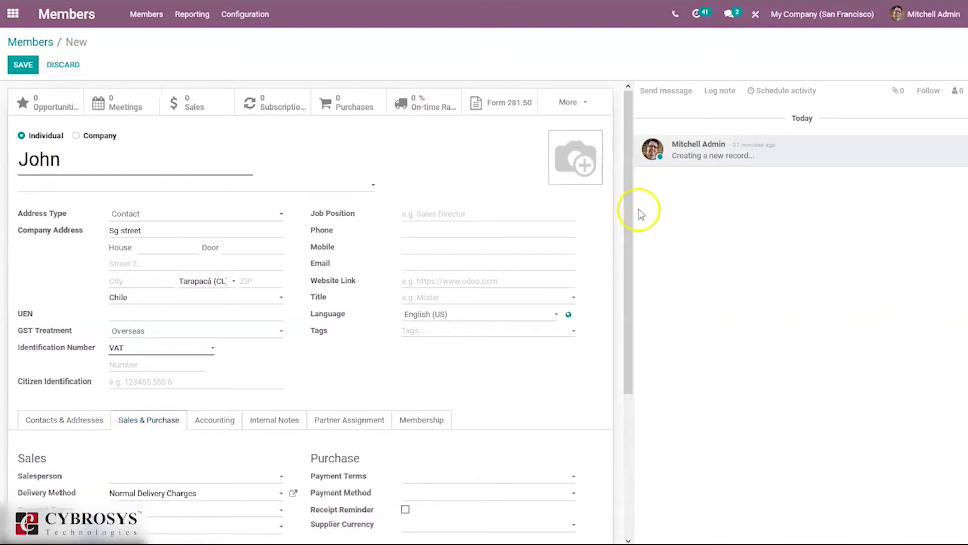
{"action": "left_click_drag", "start_coordinate": [627, 205], "coordinate": [618, 238]}
{"action": "left_click", "coordinate": [199, 345]}
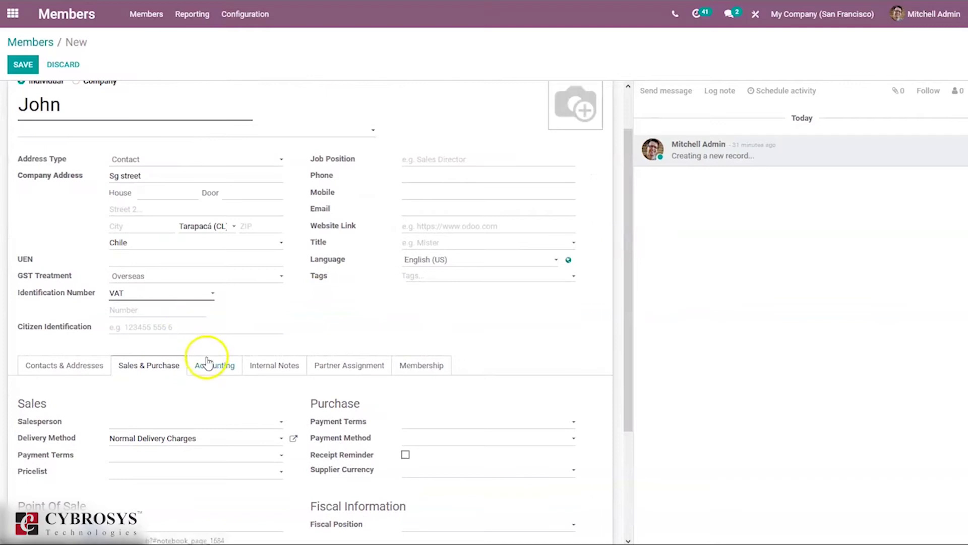
{"action": "left_click", "coordinate": [206, 359]}
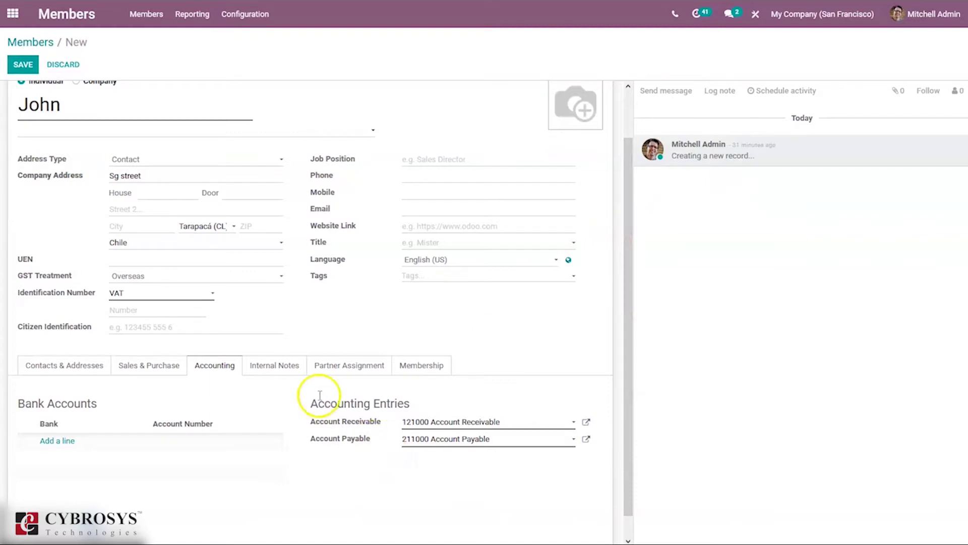
{"action": "left_click", "coordinate": [275, 369]}
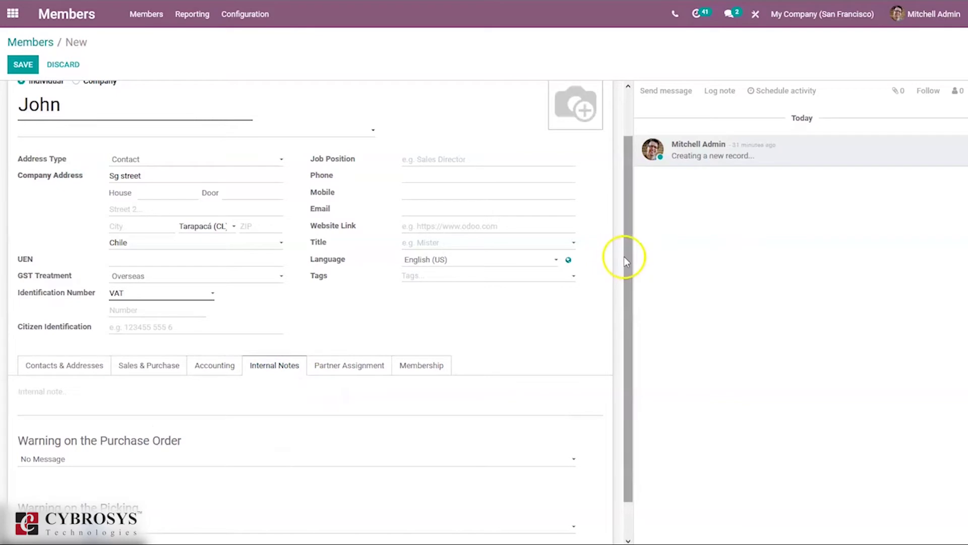
{"action": "left_click_drag", "start_coordinate": [623, 258], "coordinate": [624, 227]}
Check Partner Assignment, then show the Membership tab with Free Member ticked.
{"action": "left_click", "coordinate": [334, 401]}
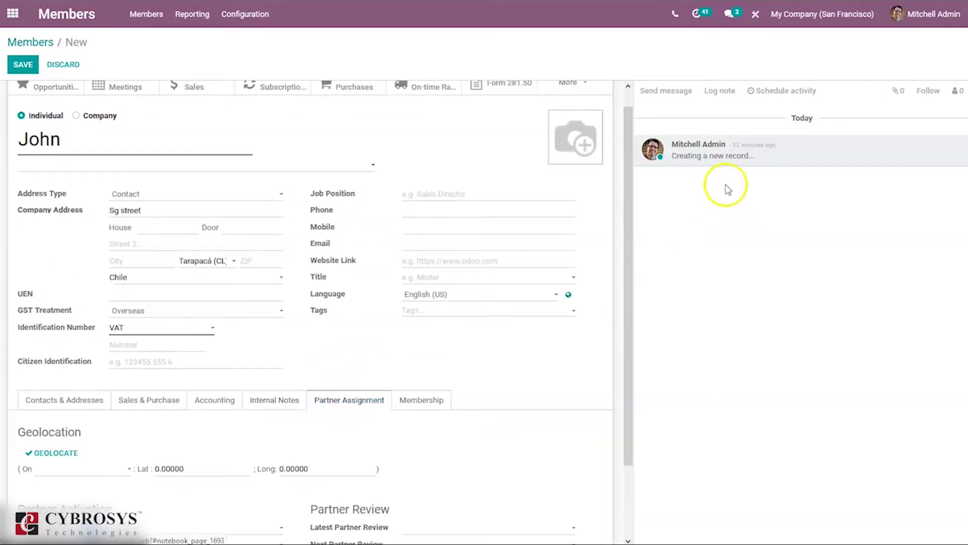
{"action": "mouse_move", "coordinate": [628, 212]}
{"action": "left_mouse_down"}
{"action": "mouse_move", "coordinate": [633, 280]}
{"action": "mouse_move", "coordinate": [623, 214]}
{"action": "left_mouse_up"}
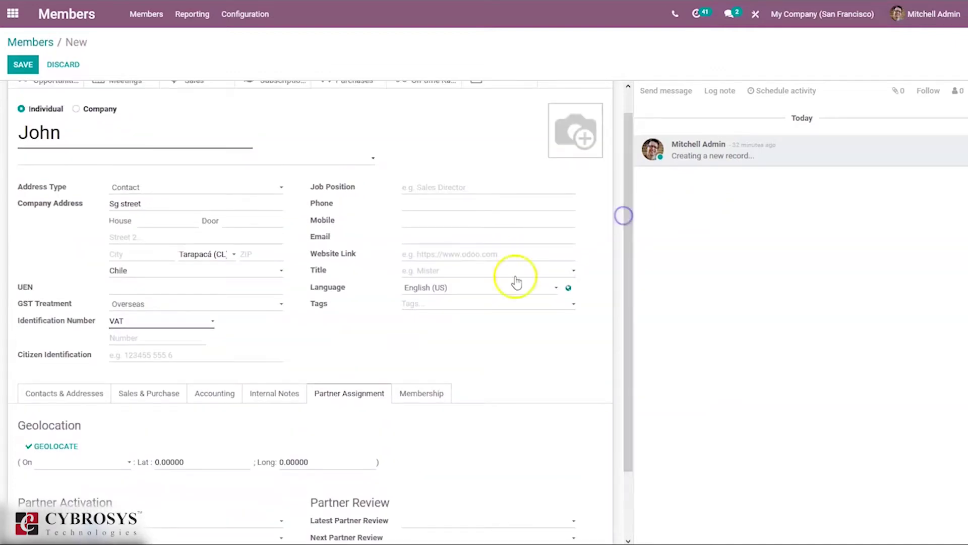
{"action": "left_click", "coordinate": [430, 398]}
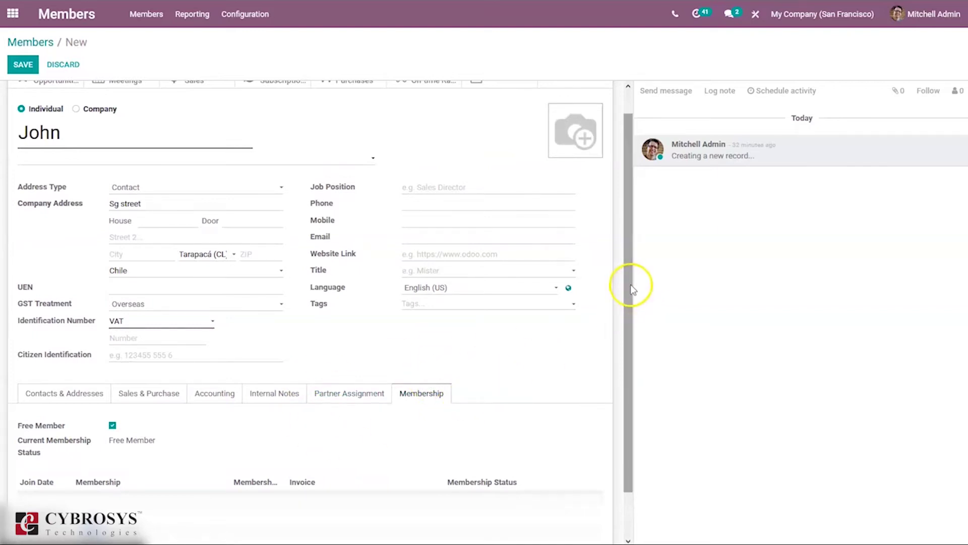
{"action": "left_click_drag", "start_coordinate": [629, 378], "coordinate": [630, 459]}
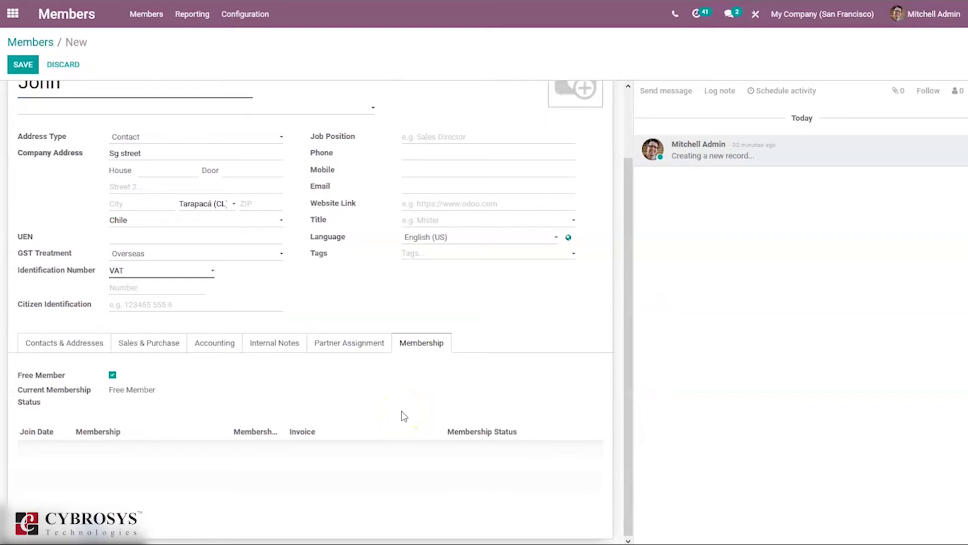
Save the member and go to Configuration > Membership Products.
{"action": "left_click", "coordinate": [26, 65]}
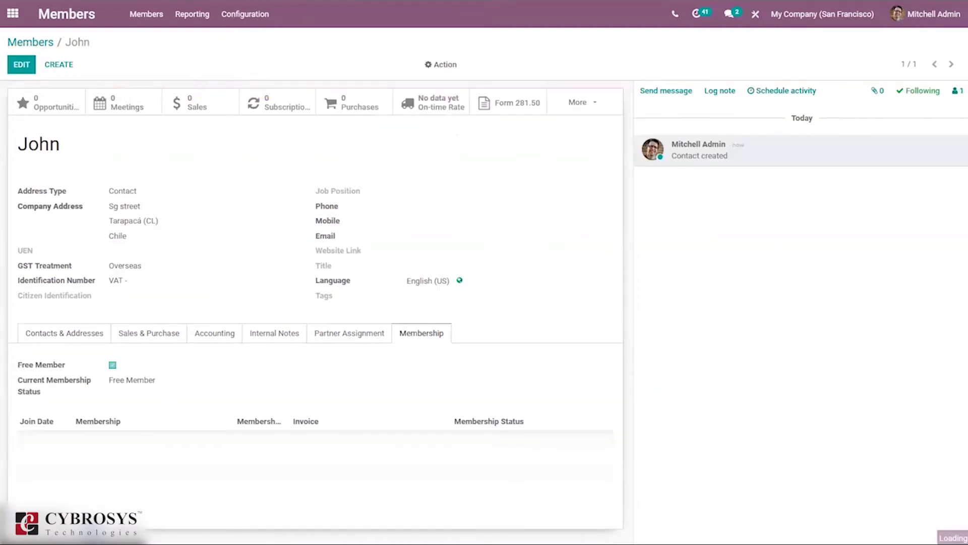
{"action": "left_click", "coordinate": [250, 23]}
{"action": "left_click", "coordinate": [251, 41]}
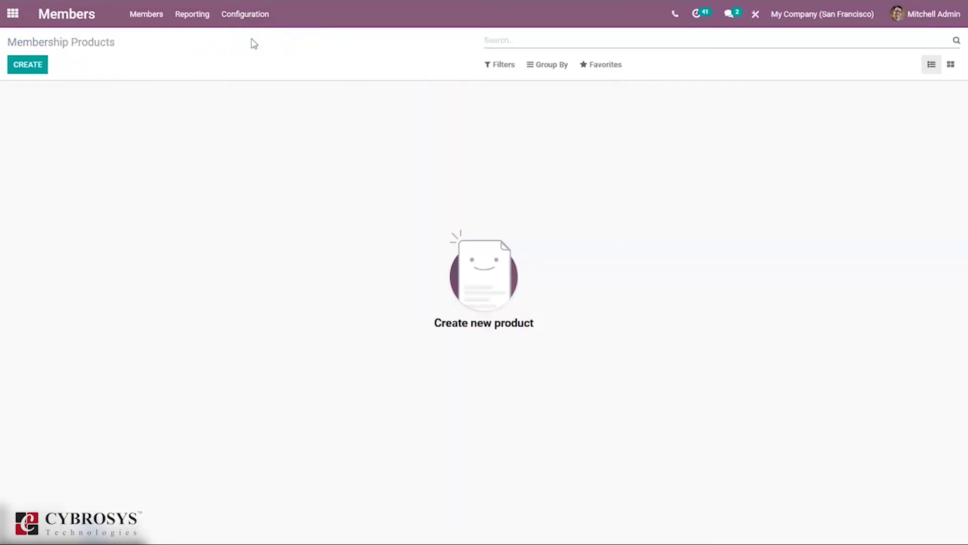
Create a 'Magazine' membership product on the website, running 01/22/2021 to 02/28/2021.
{"action": "left_click", "coordinate": [12, 72]}
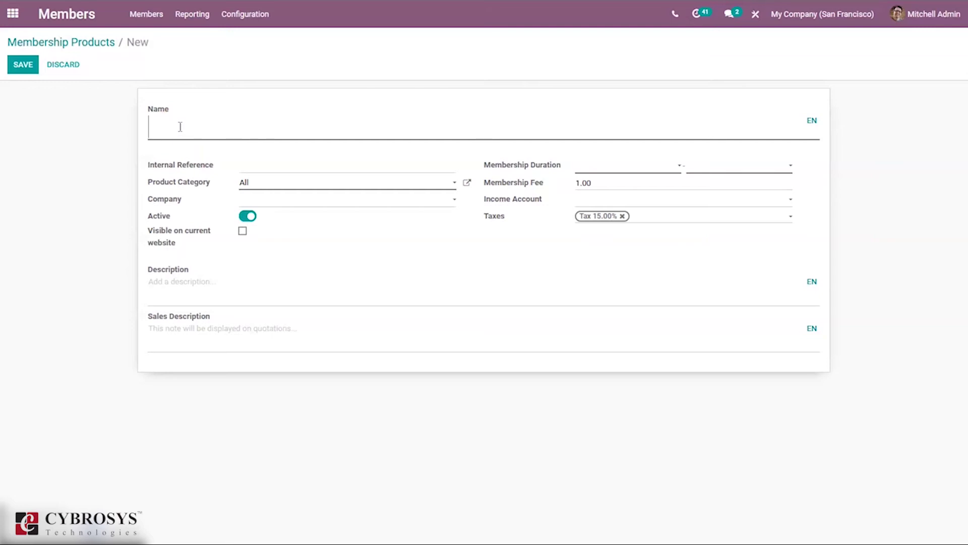
{"action": "type", "text": "Magazine"}
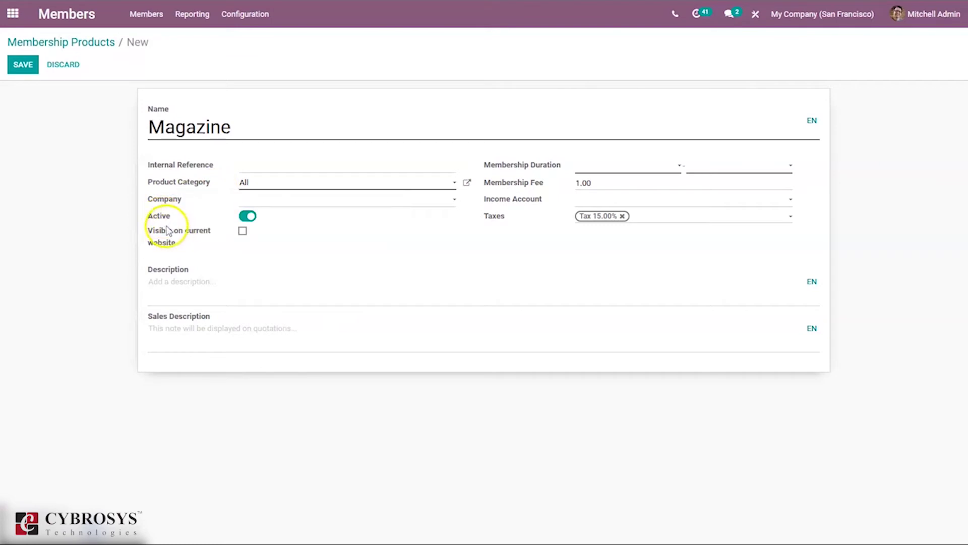
{"action": "left_click", "coordinate": [242, 231]}
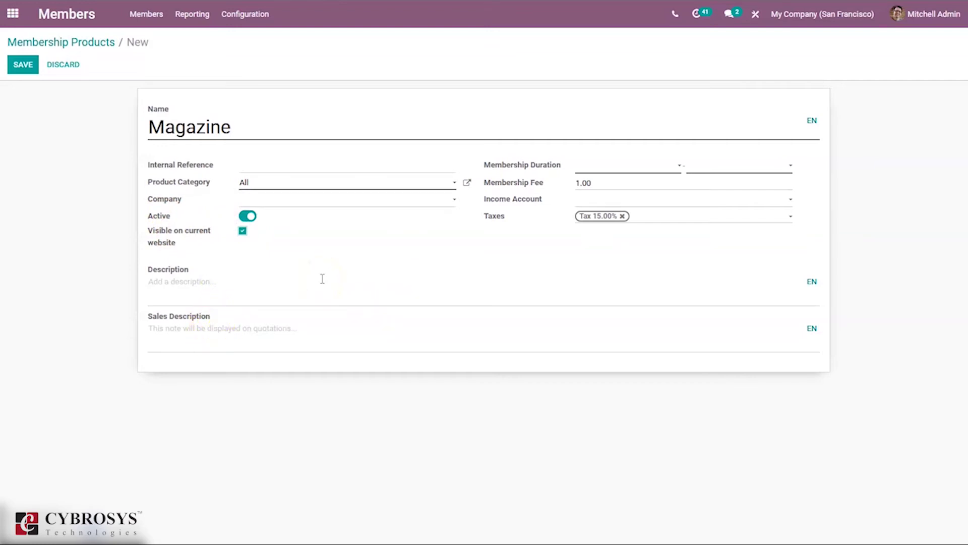
{"action": "left_click", "coordinate": [607, 168]}
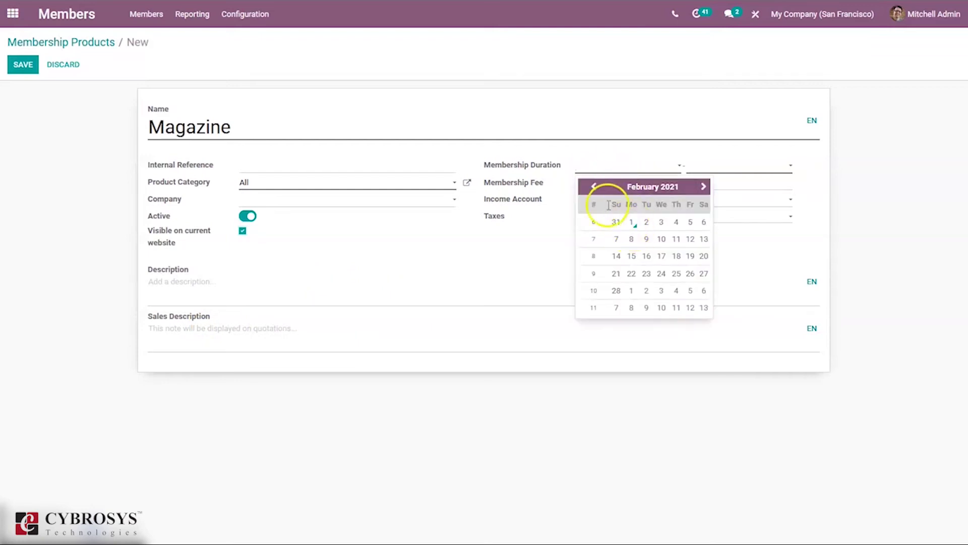
{"action": "left_click", "coordinate": [595, 188]}
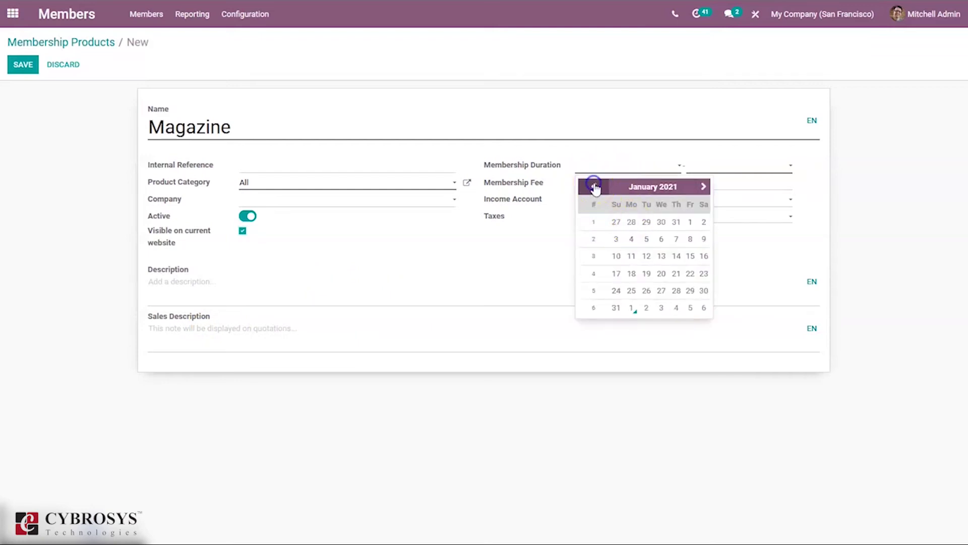
{"action": "left_click", "coordinate": [686, 275]}
{"action": "left_click", "coordinate": [690, 166]}
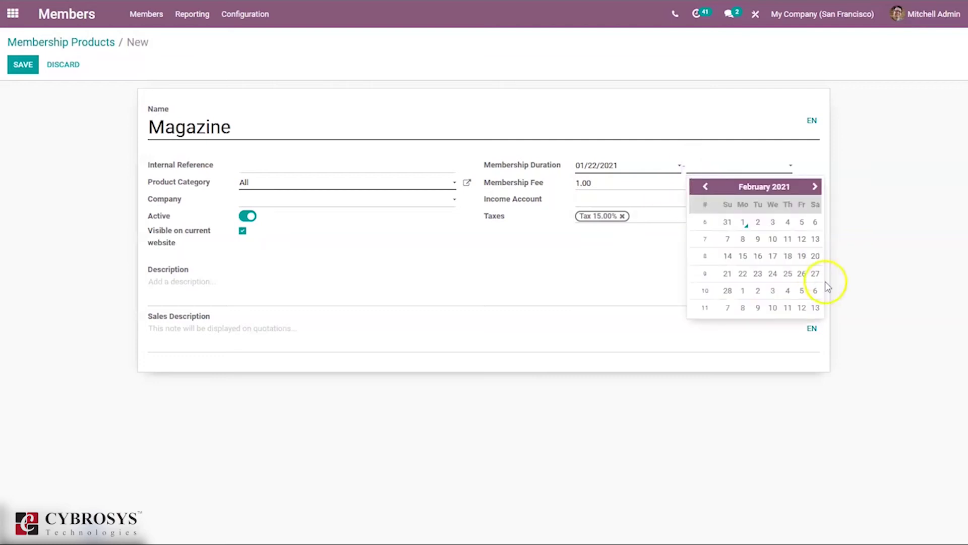
{"action": "left_click", "coordinate": [728, 291]}
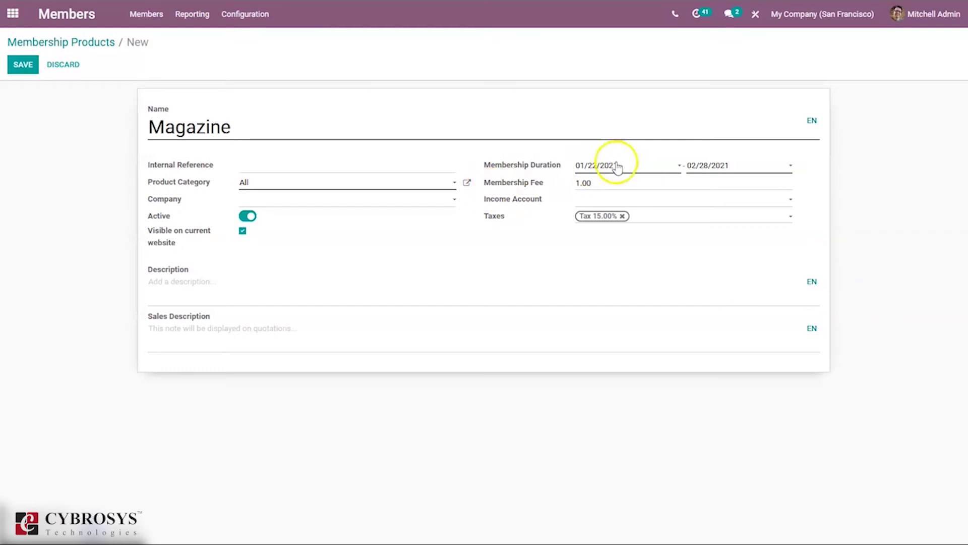
Set the membership fee to 500 and save the Magazine product.
{"action": "left_click", "coordinate": [579, 181]}
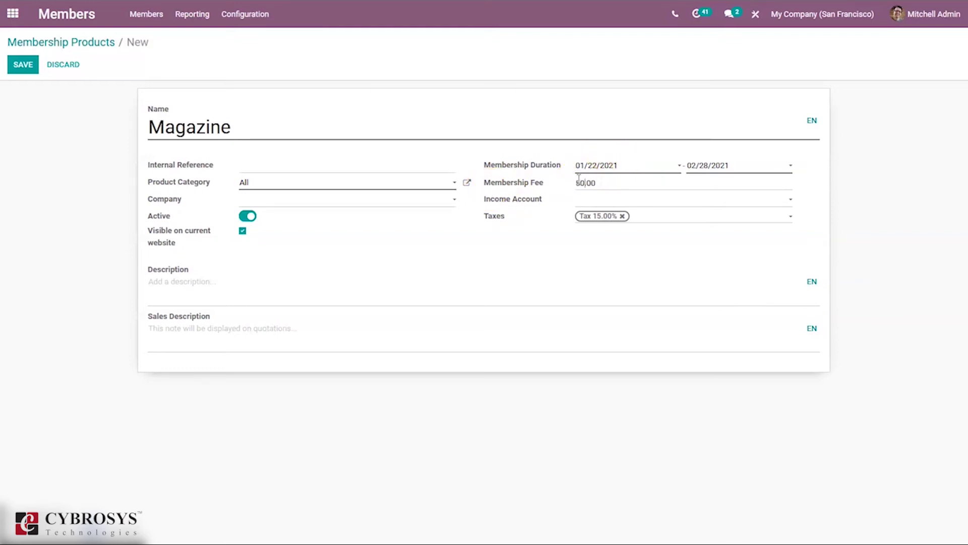
{"action": "type", "text": "500"}
{"action": "left_click", "coordinate": [661, 198]}
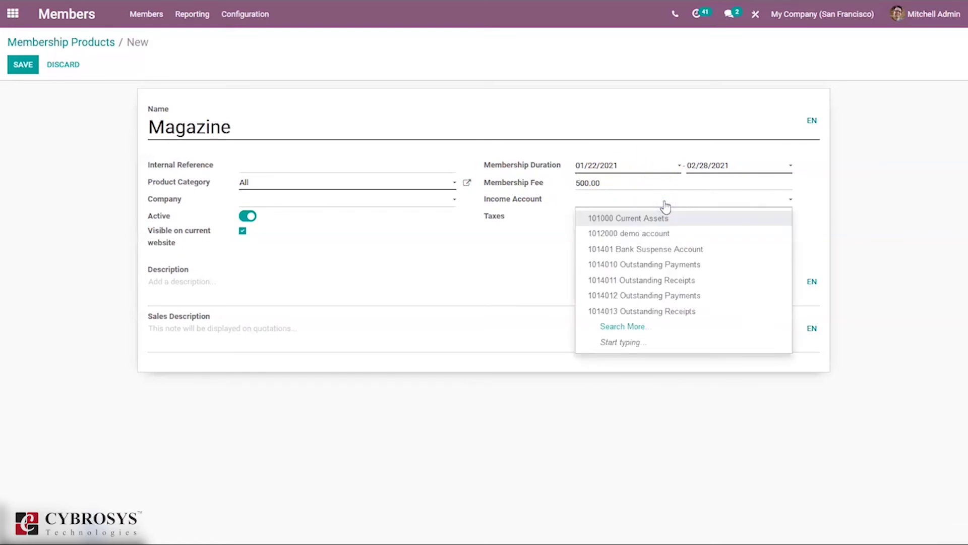
{"action": "left_click", "coordinate": [664, 202]}
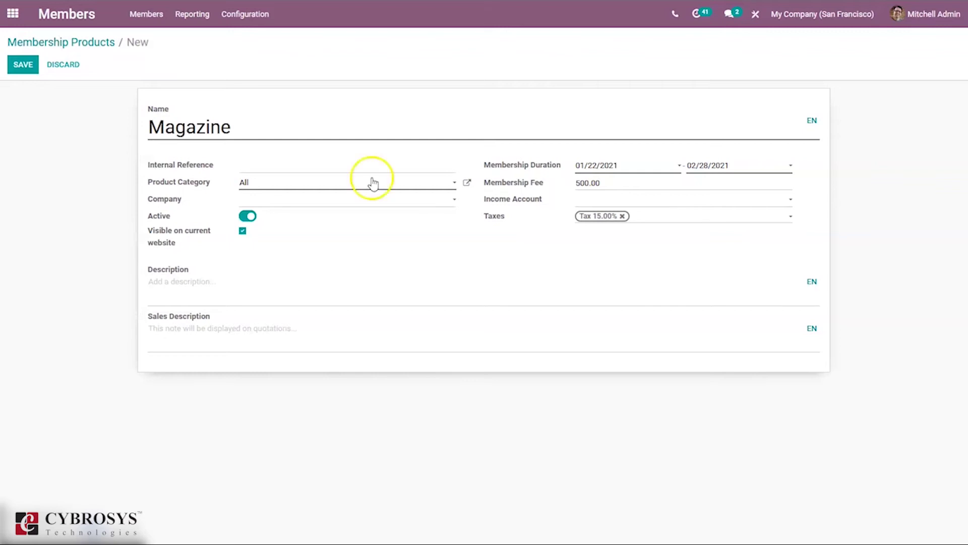
{"action": "left_click", "coordinate": [20, 66]}
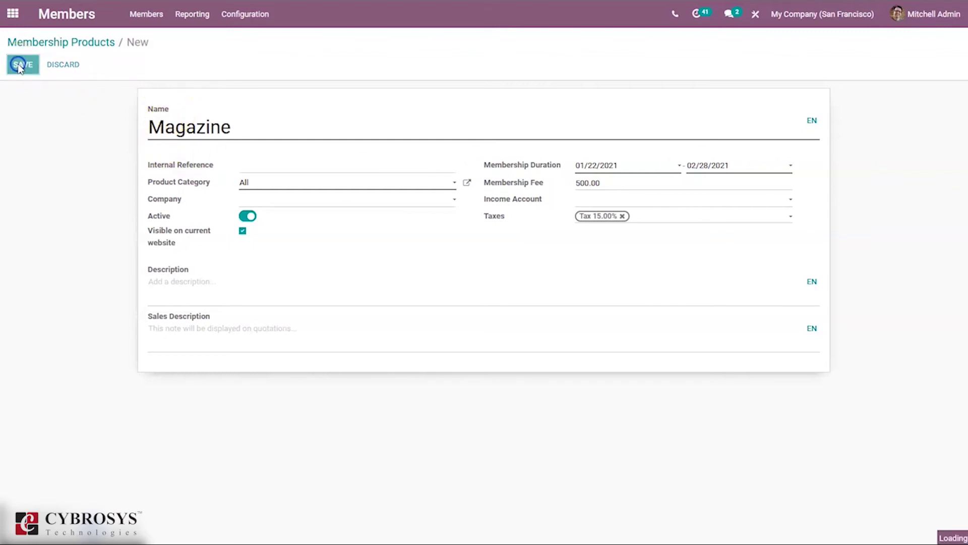
Reopen the member's record for editing and show its Membership tab with Free Member status.
{"action": "left_click", "coordinate": [82, 41]}
{"action": "left_click", "coordinate": [147, 15]}
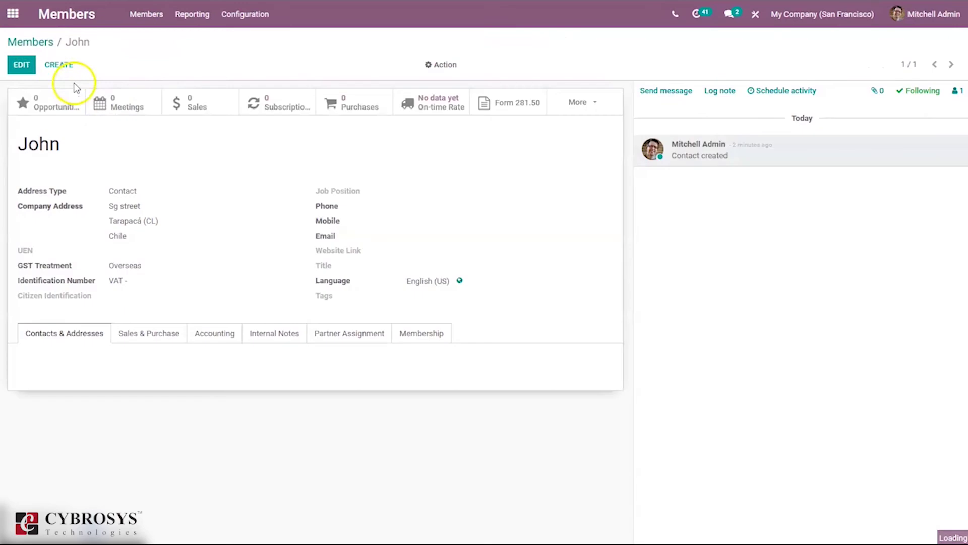
{"action": "left_click", "coordinate": [15, 65]}
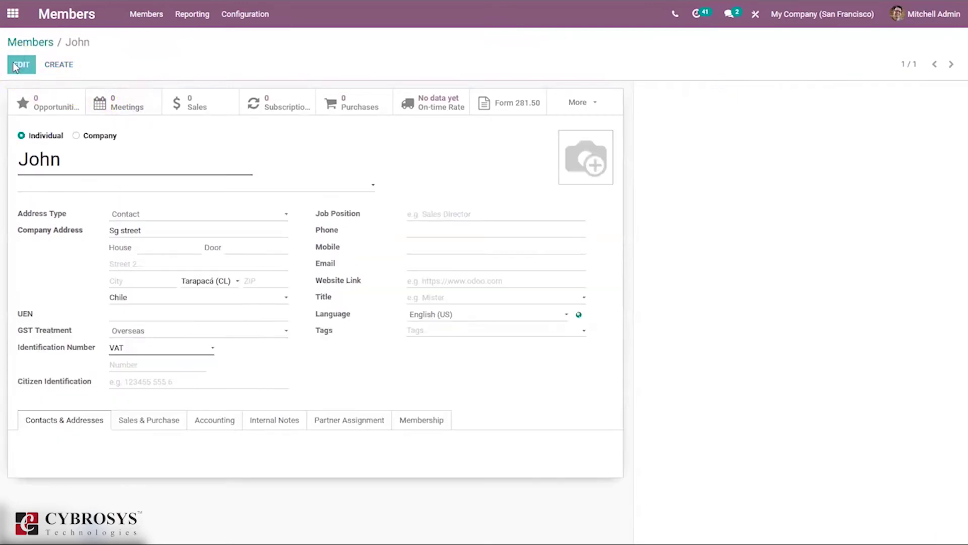
{"action": "left_click", "coordinate": [417, 419]}
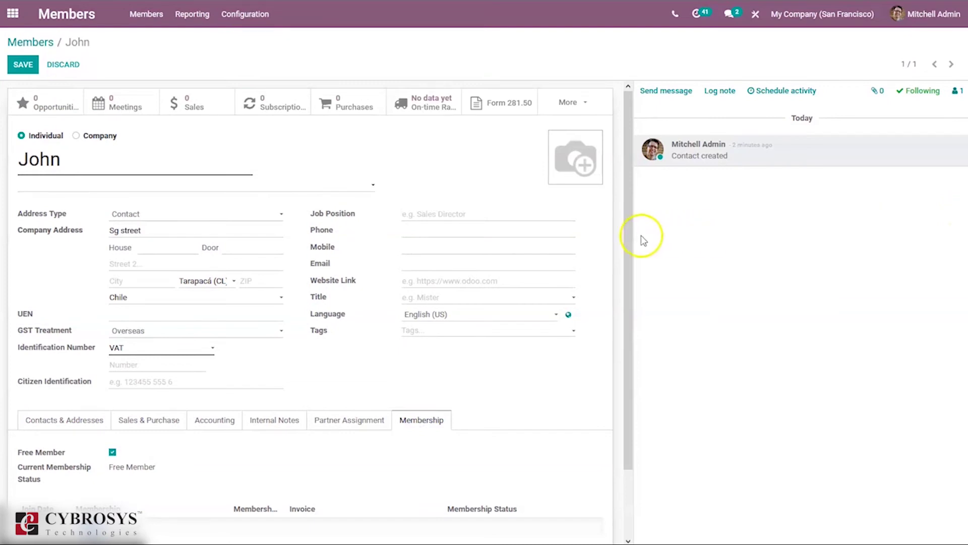
{"action": "left_click_drag", "start_coordinate": [631, 233], "coordinate": [638, 340]}
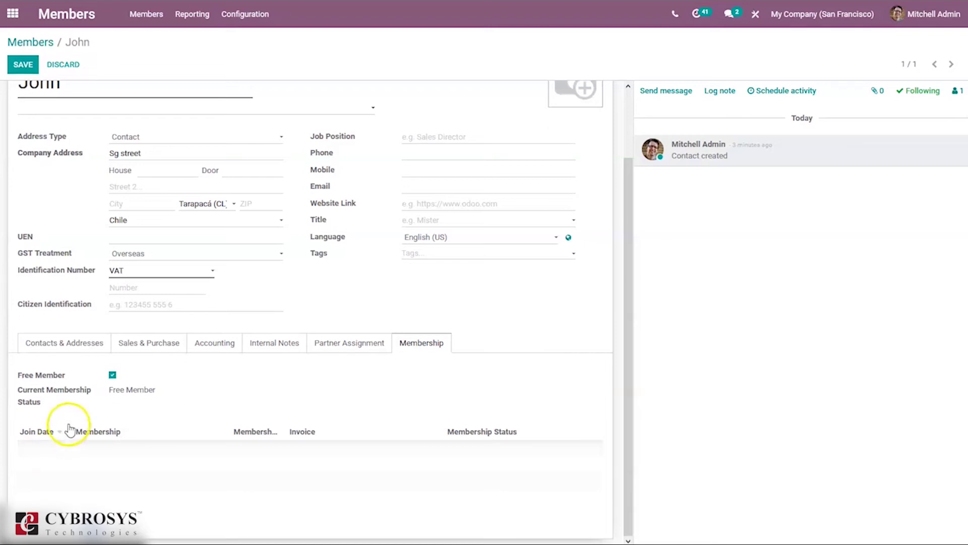
{"action": "left_click", "coordinate": [113, 376]}
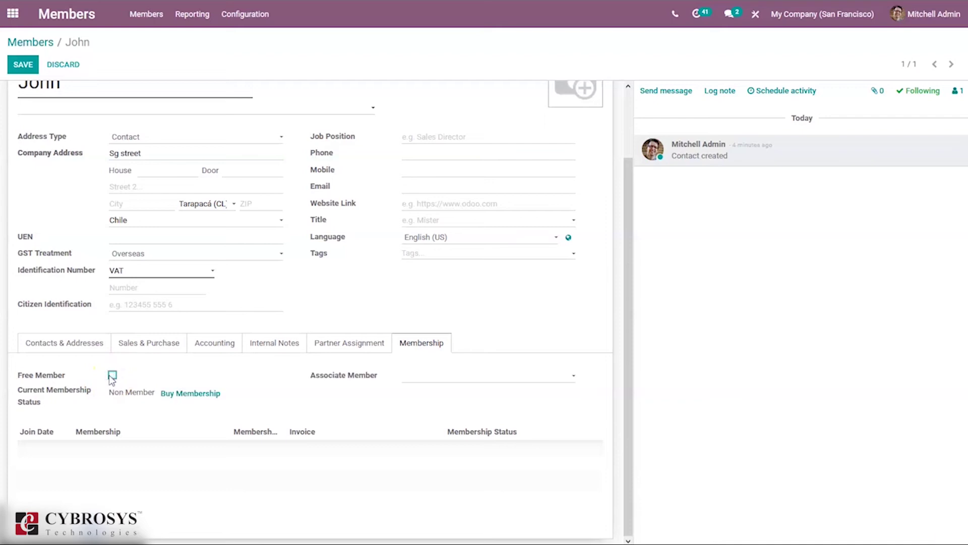
{"action": "left_click", "coordinate": [112, 376]}
{"action": "left_click", "coordinate": [112, 375]}
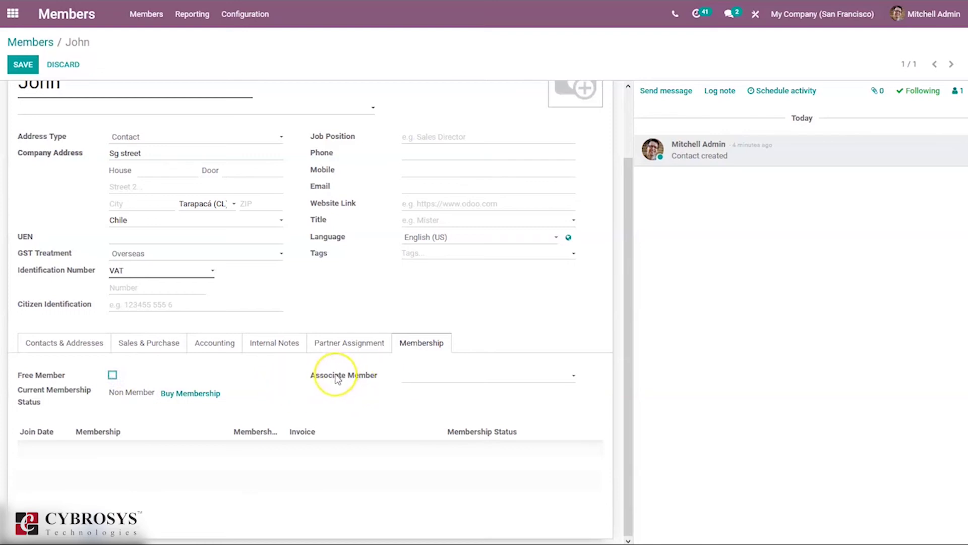
{"action": "mouse_move", "coordinate": [337, 379]}
{"action": "left_click", "coordinate": [112, 376]}
{"action": "left_click", "coordinate": [39, 435]}
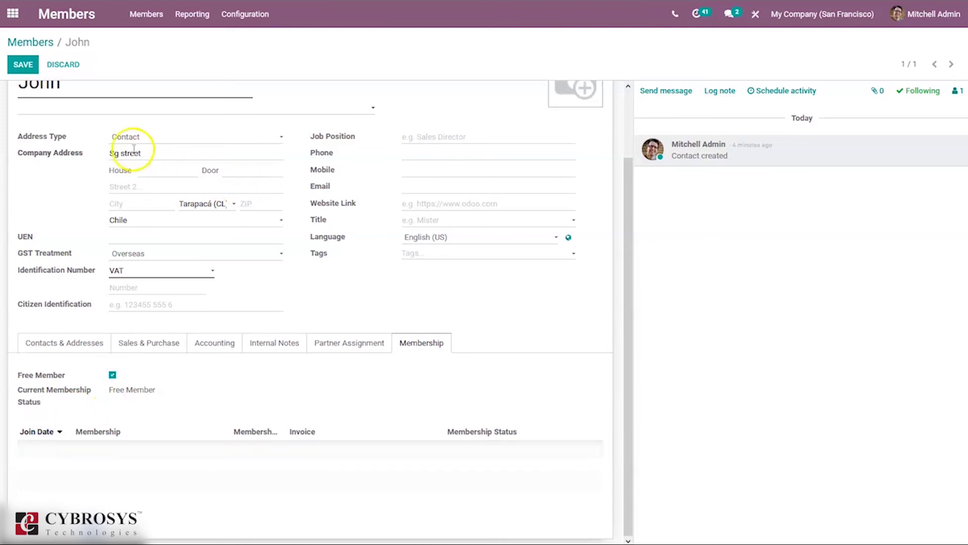
{"action": "left_click", "coordinate": [25, 64]}
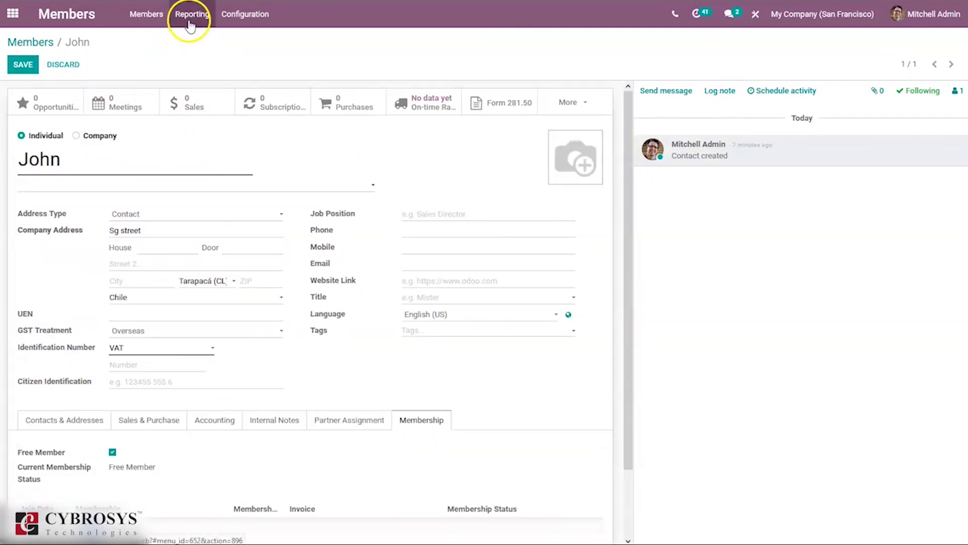
Save the member's record and chart Members Analysis by Earned Amount instead of Quantity.
{"action": "left_click", "coordinate": [191, 16]}
{"action": "left_click", "coordinate": [30, 67]}
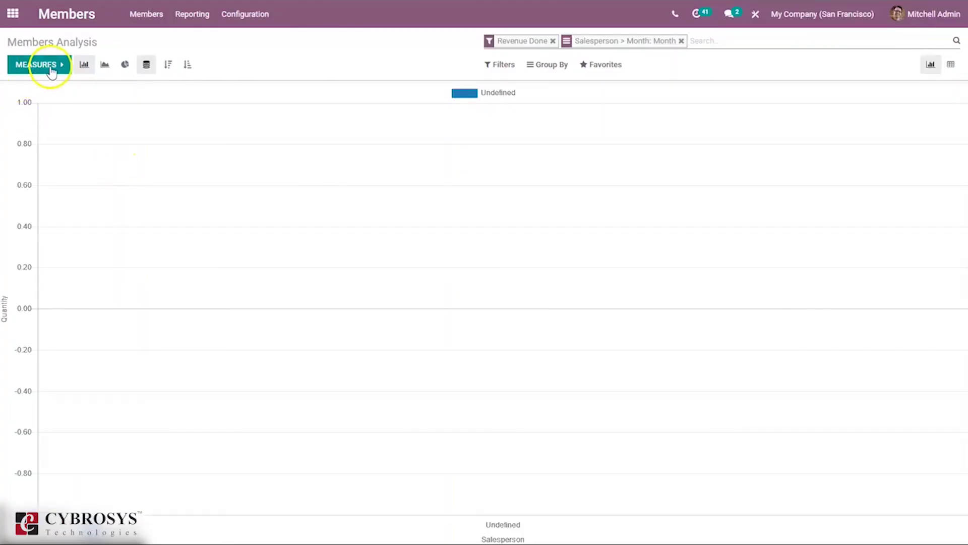
{"action": "left_click", "coordinate": [54, 66]}
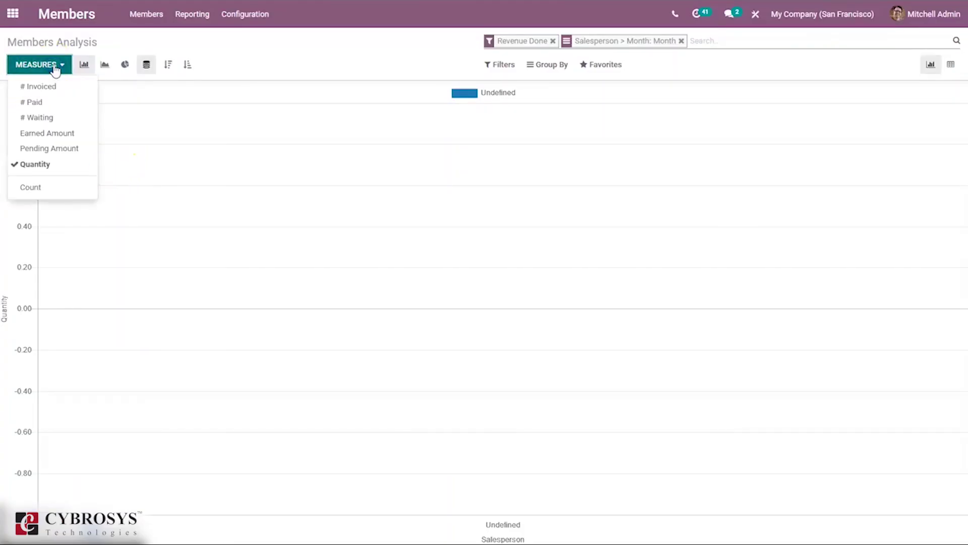
{"action": "left_click", "coordinate": [45, 148]}
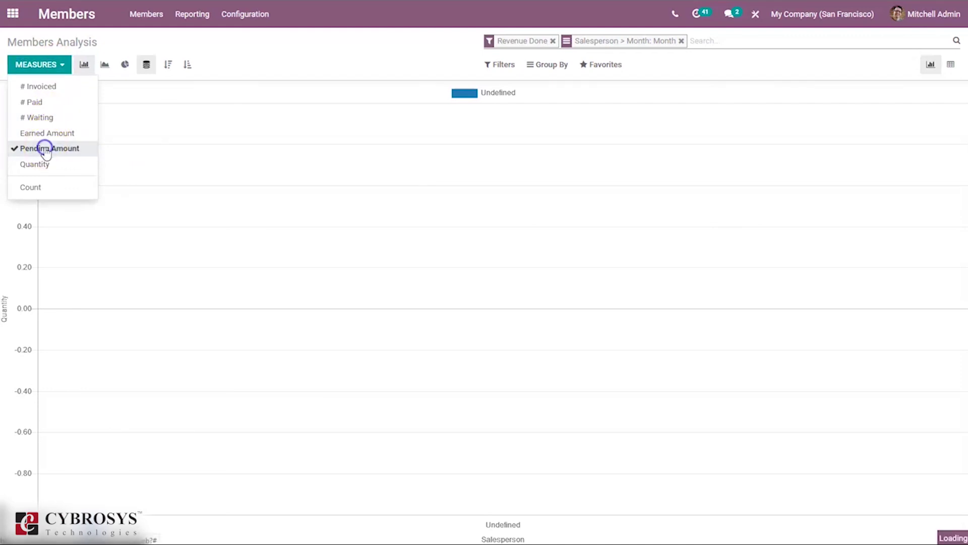
{"action": "left_click", "coordinate": [44, 133]}
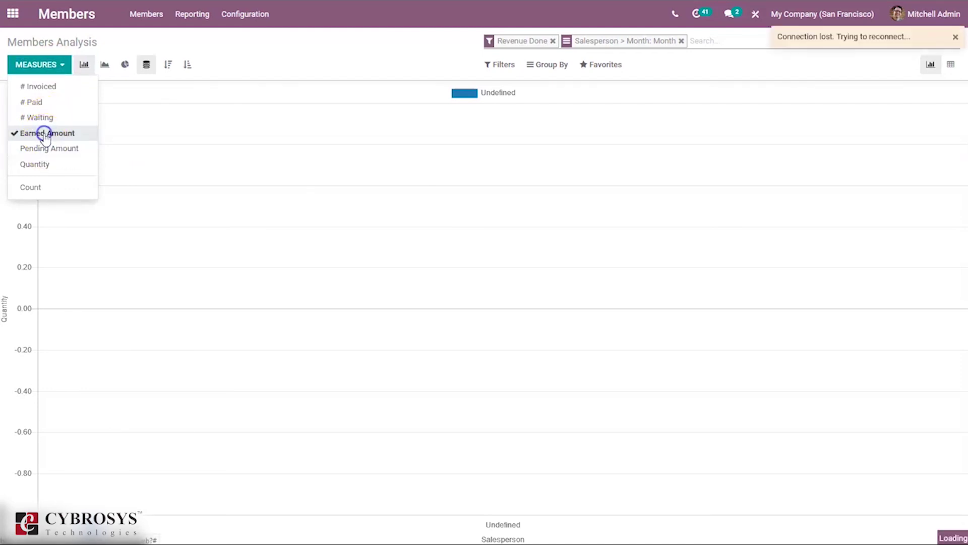
{"action": "left_click", "coordinate": [39, 188]}
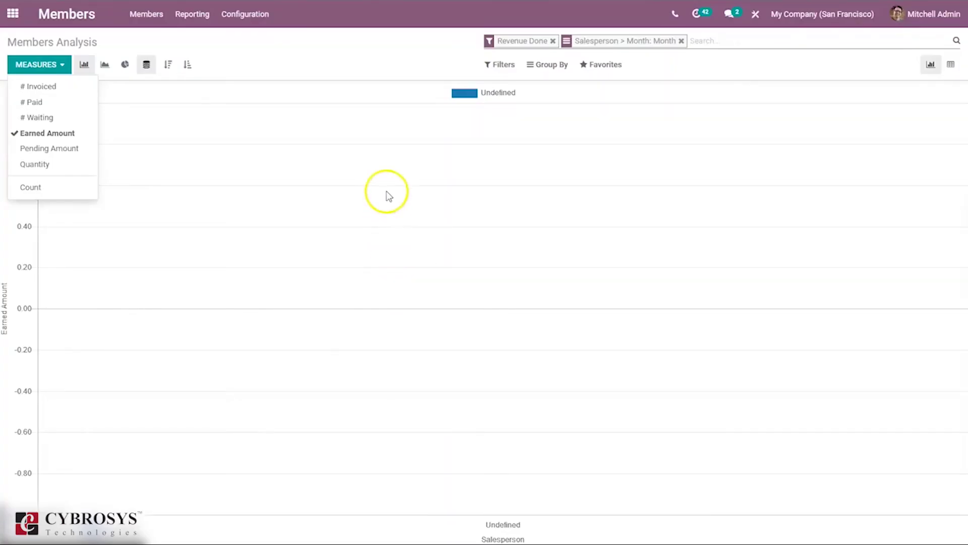
{"action": "left_click", "coordinate": [393, 82]}
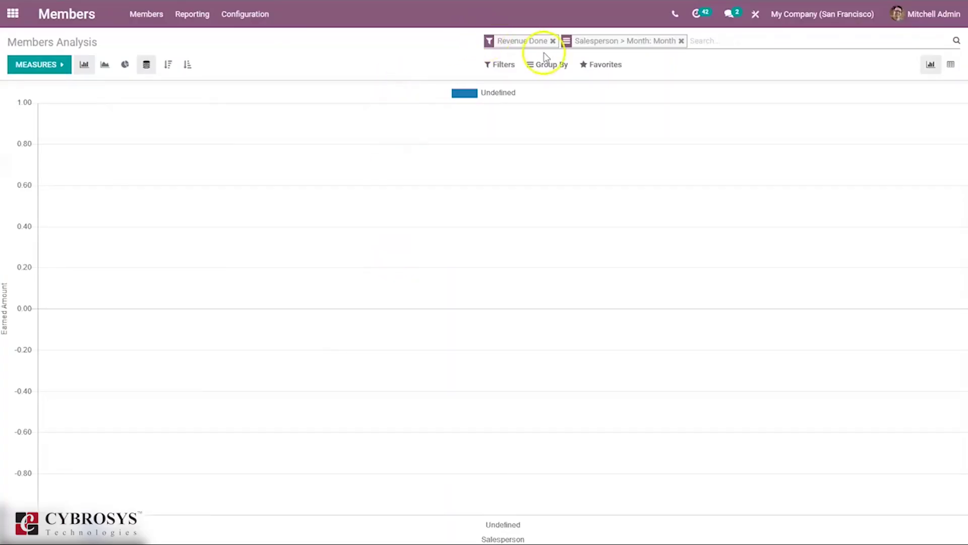
{"action": "left_click", "coordinate": [510, 64]}
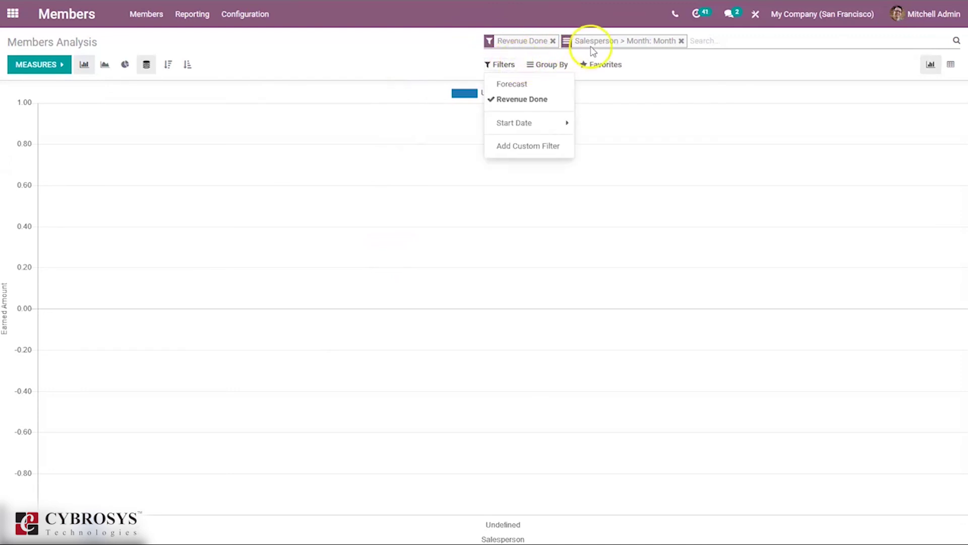
{"action": "left_click", "coordinate": [557, 65]}
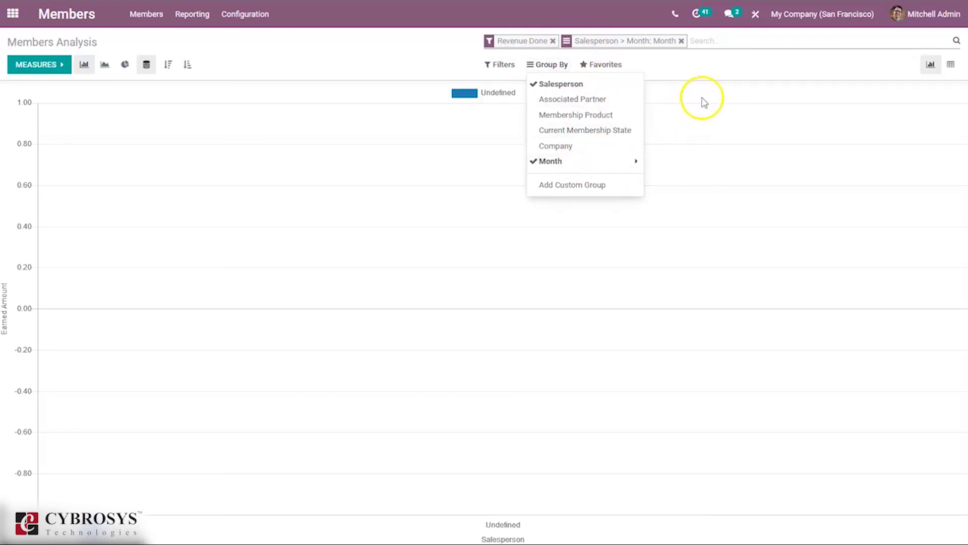
{"action": "left_click", "coordinate": [844, 93]}
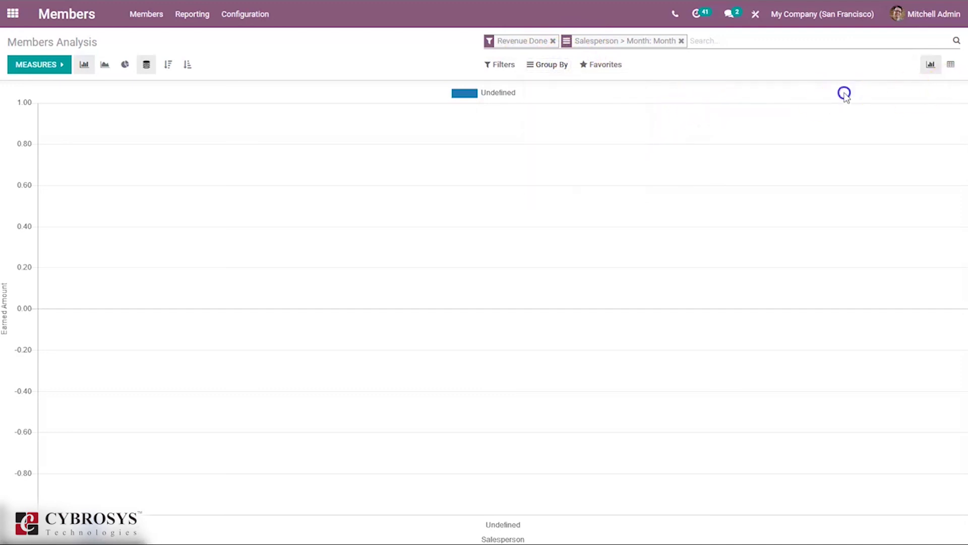
Show Members Analysis as a pivot of Quantity, # Paid, # Invoiced and Earned Amount.
{"action": "left_click", "coordinate": [951, 65]}
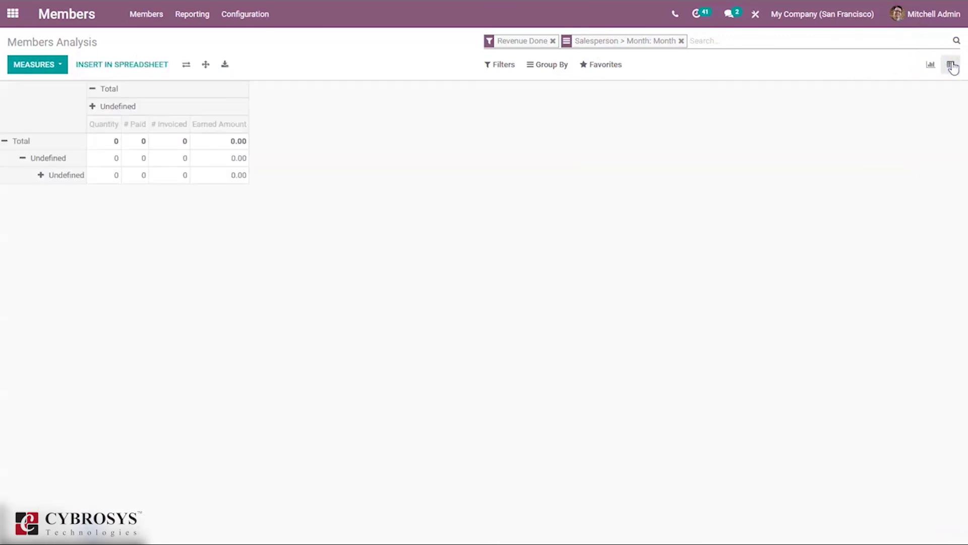